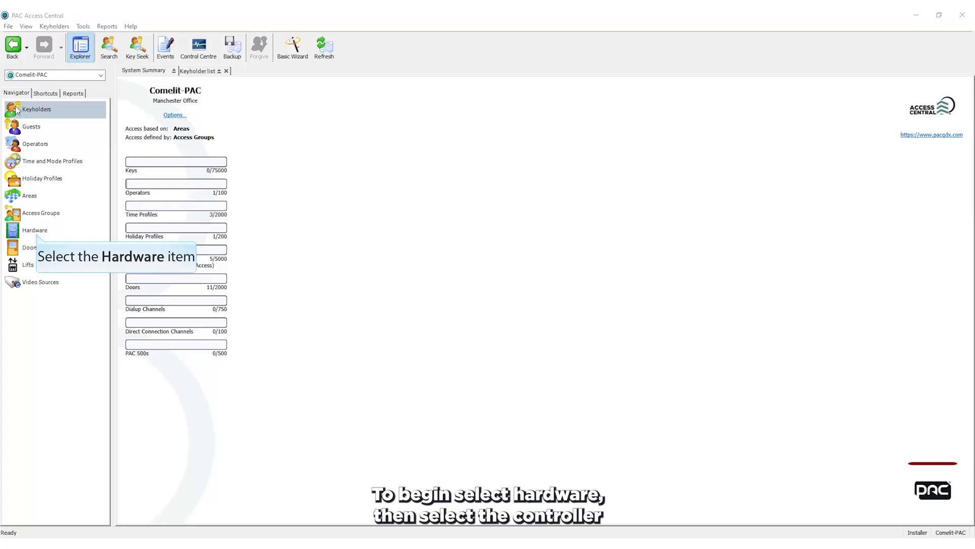
On the 511 DCi Muster Controller's Inputs tab, enable input 1 and set its type to NO.
left_click(37, 233)
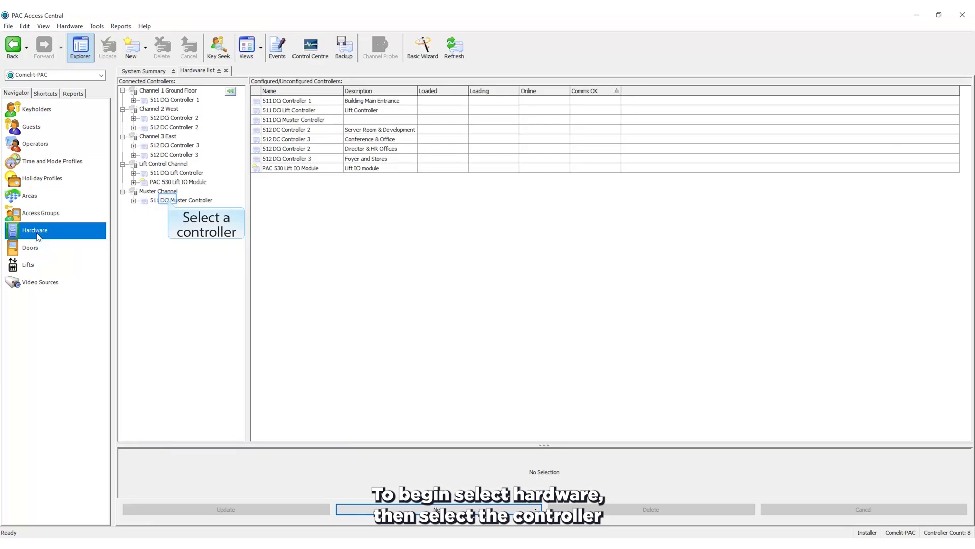
left_click(170, 201)
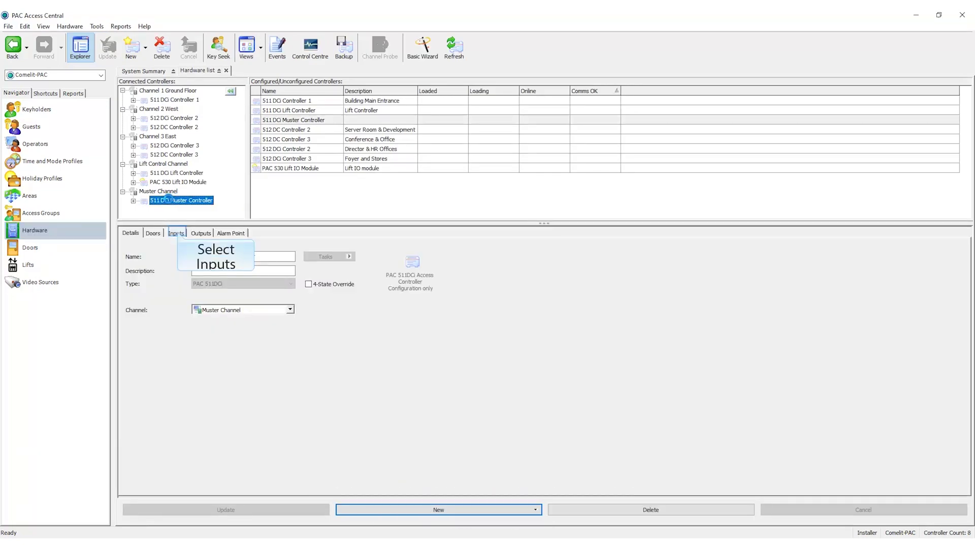
left_click(176, 232)
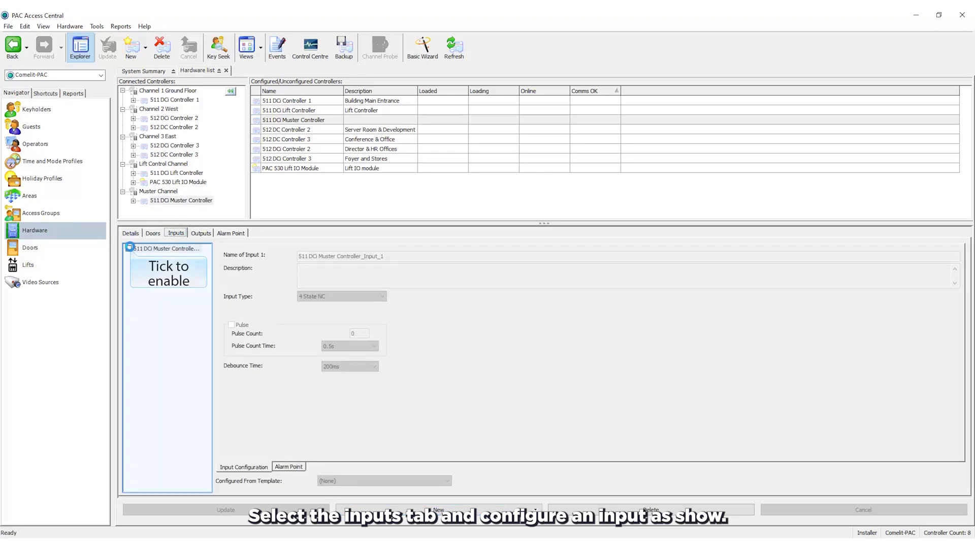
left_click(129, 249)
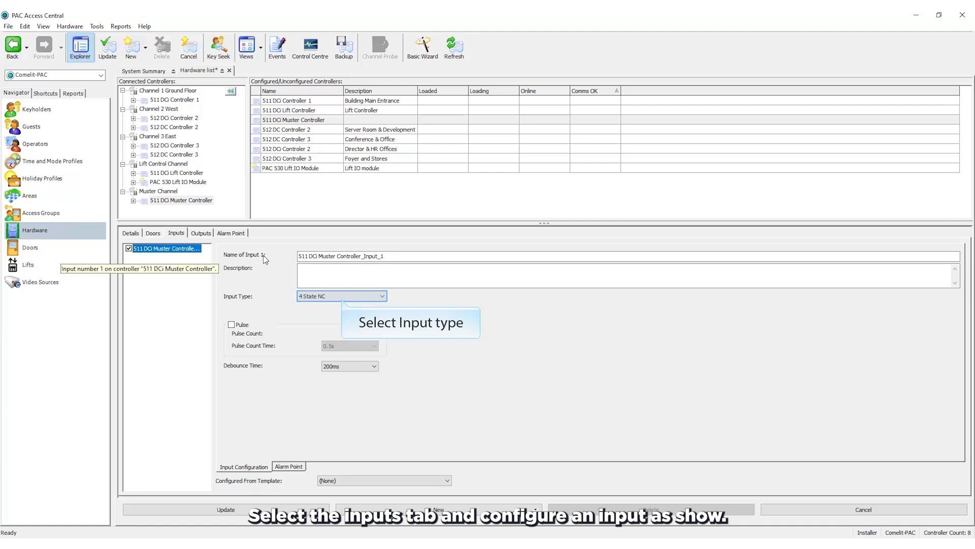
left_click(342, 299)
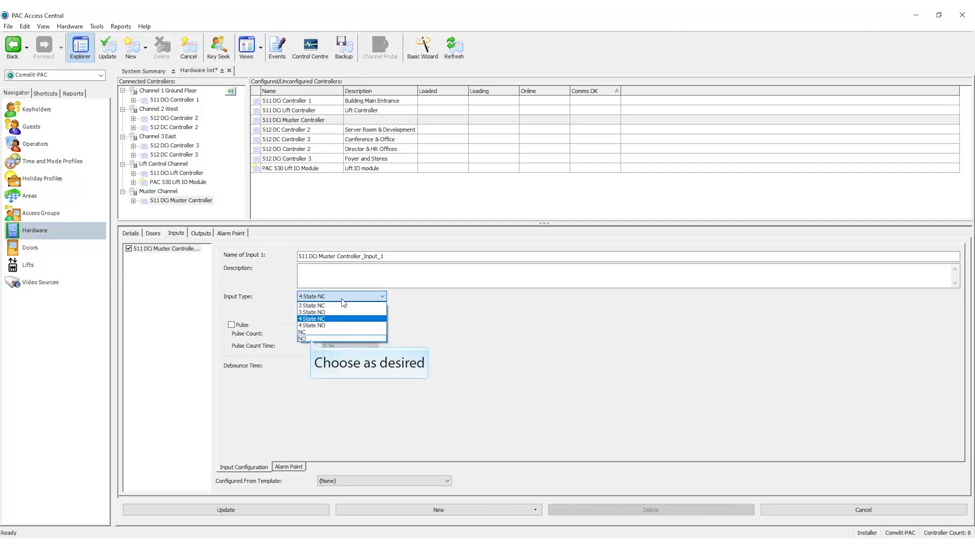
left_click(312, 339)
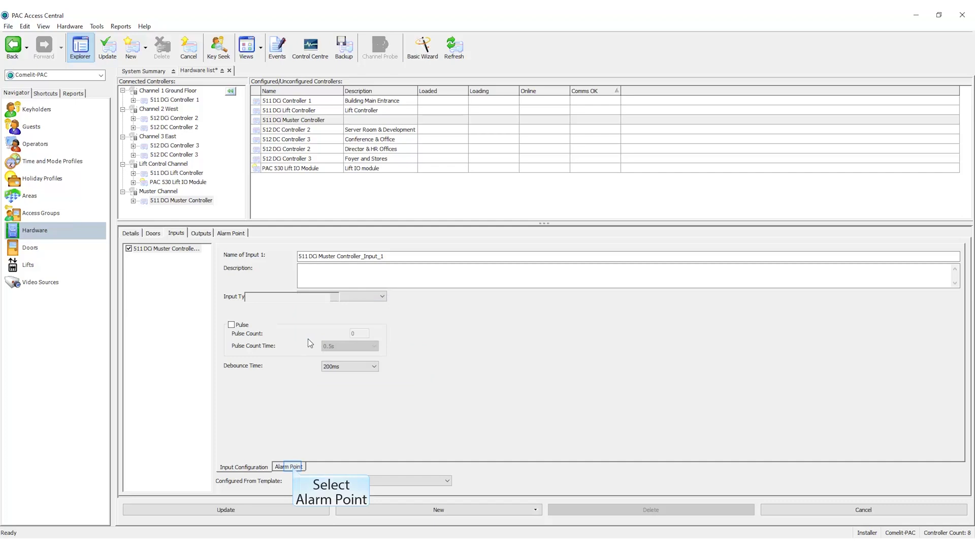
Tick 'Controller input is an alarm point' for input 1 and save the controller with Update.
left_click(293, 467)
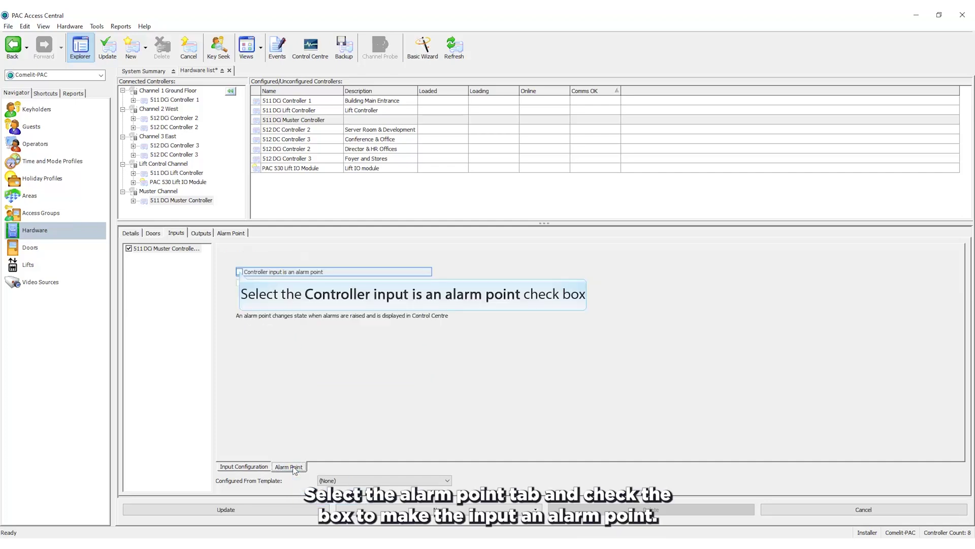
left_click(240, 272)
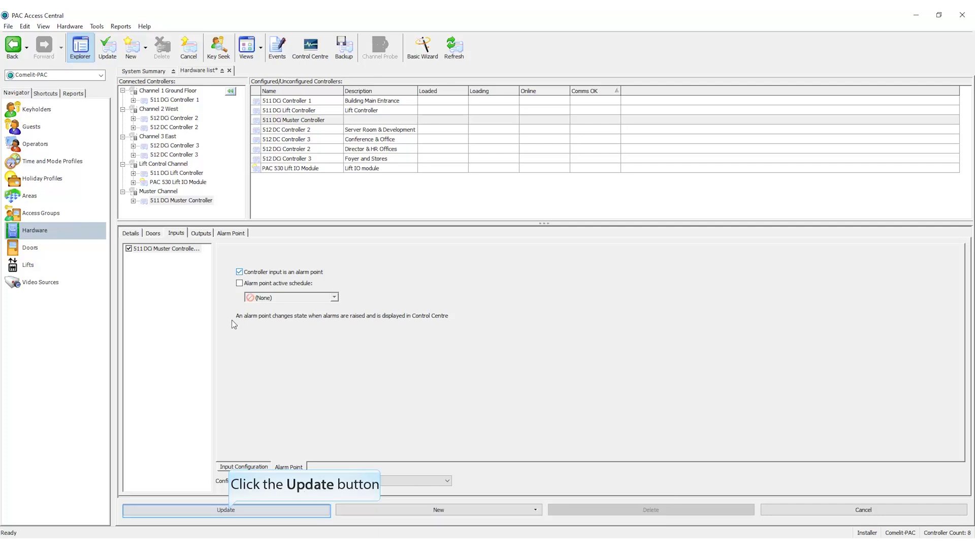
left_click(231, 508)
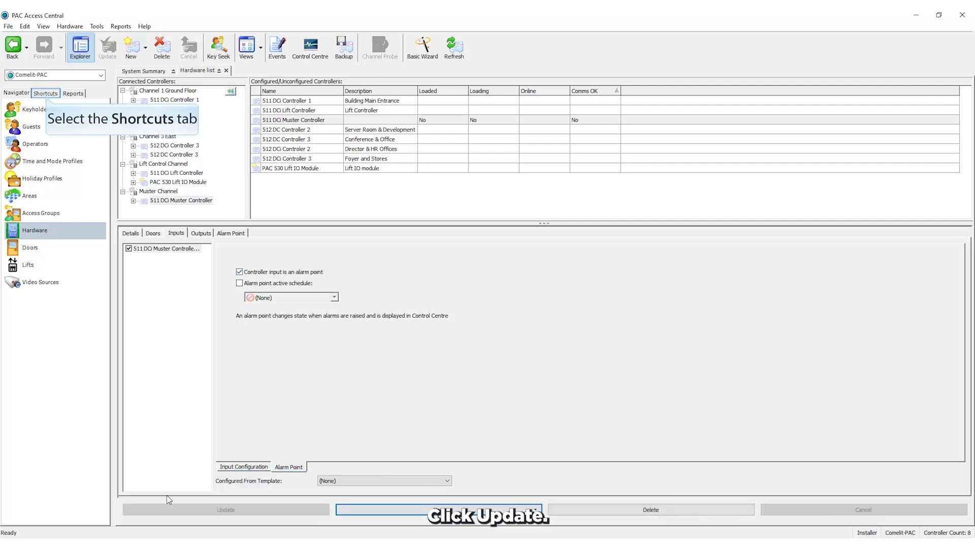
Create a new Muster Event to Action from the Event To Action shortcut and begin naming it 'Muster'.
left_click(45, 94)
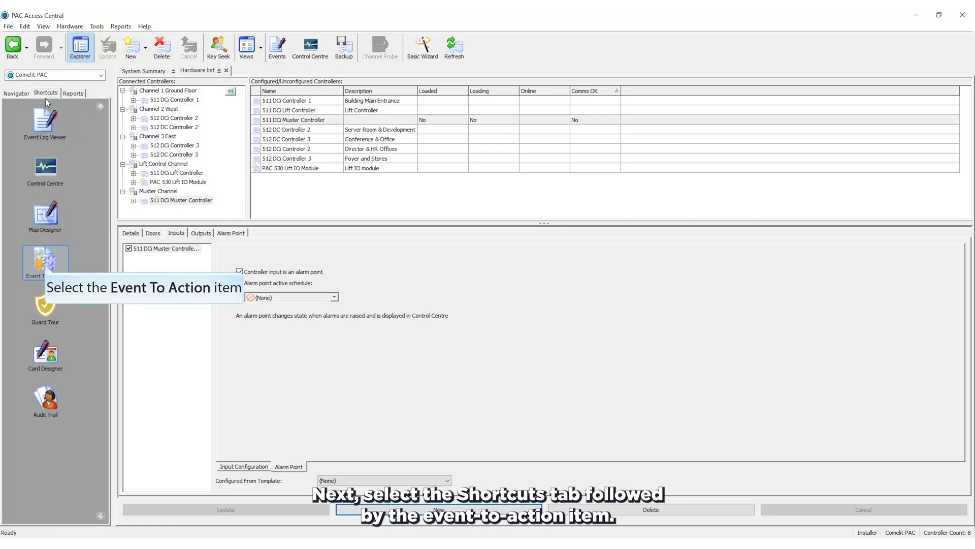
left_click(45, 260)
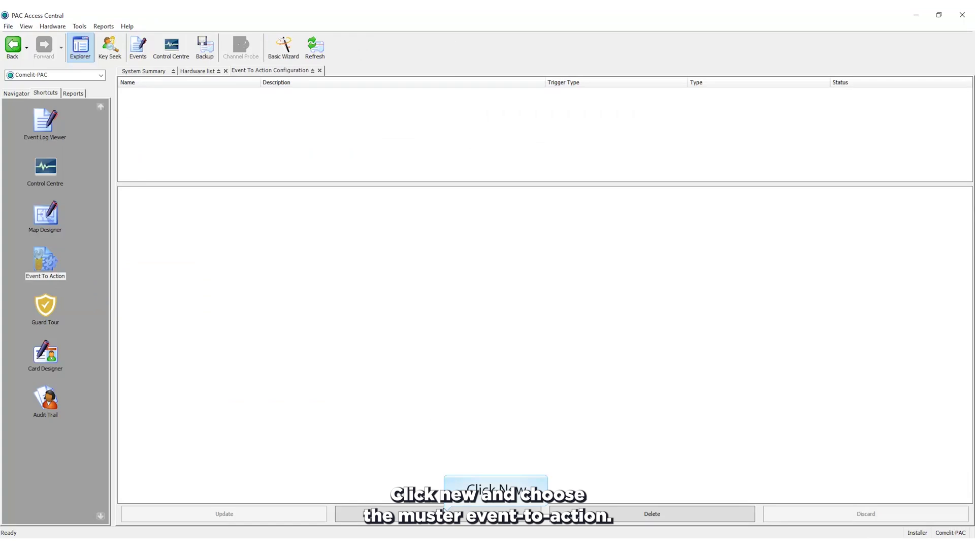
left_click(442, 514)
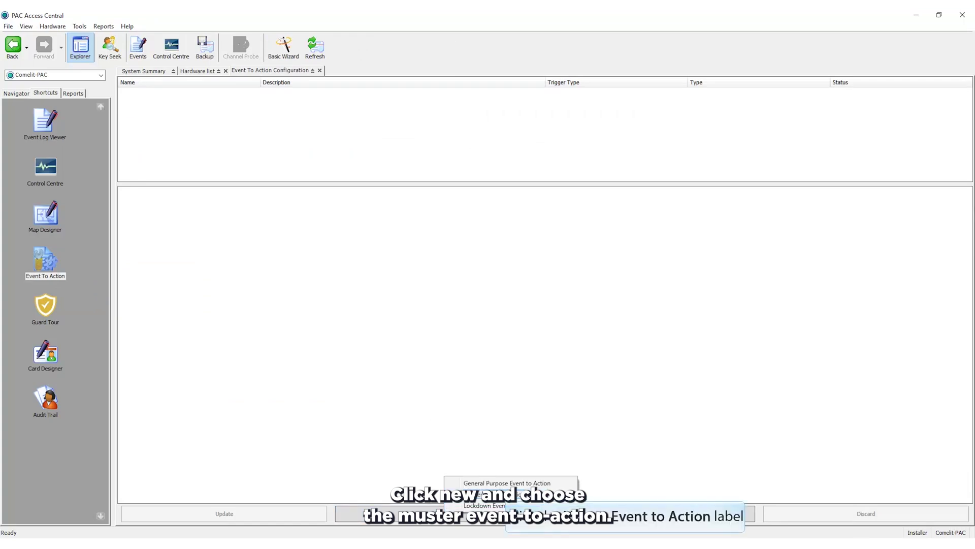
left_click(505, 494)
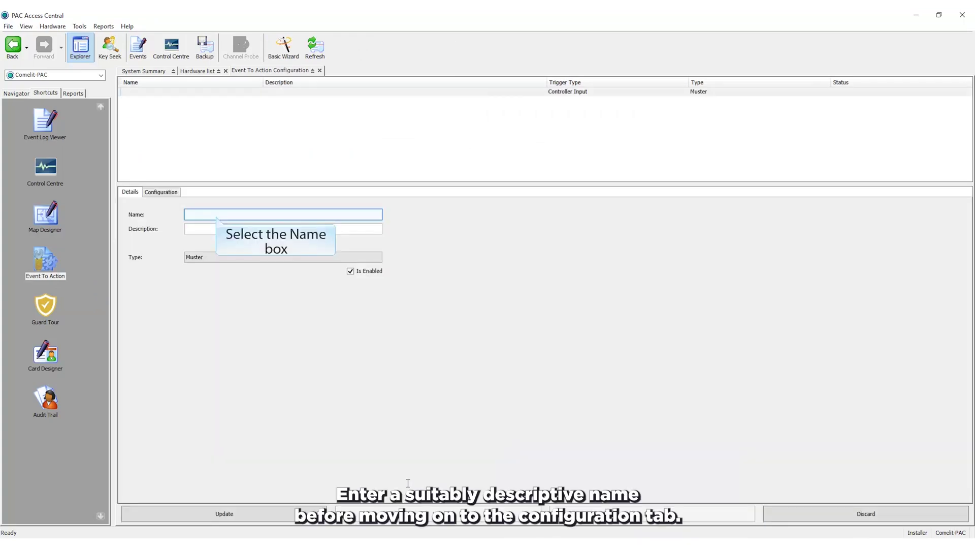
left_click(216, 216)
type("Must")
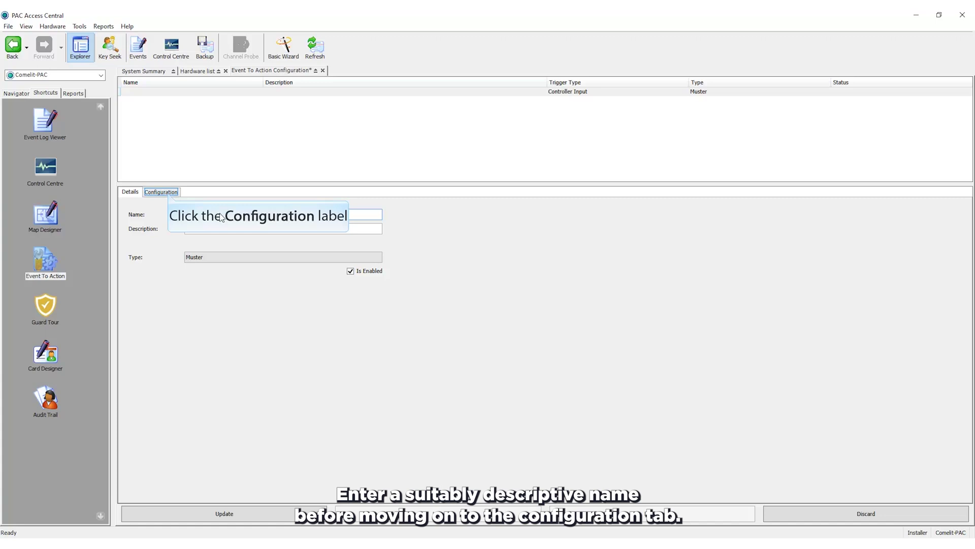
Trigger the event when 511 DCi Muster Controller_Input_1 is active and add a Muster action.
left_click(170, 196)
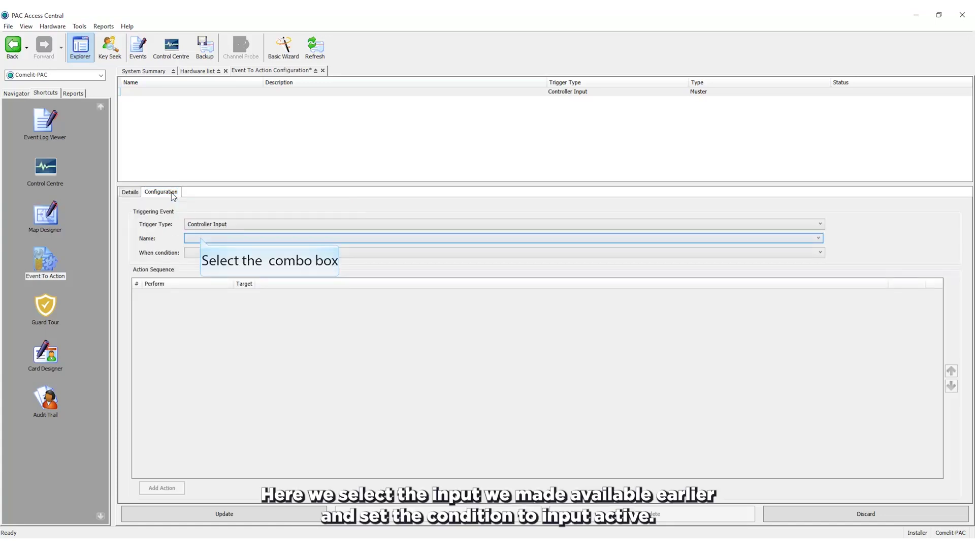
left_click(201, 238)
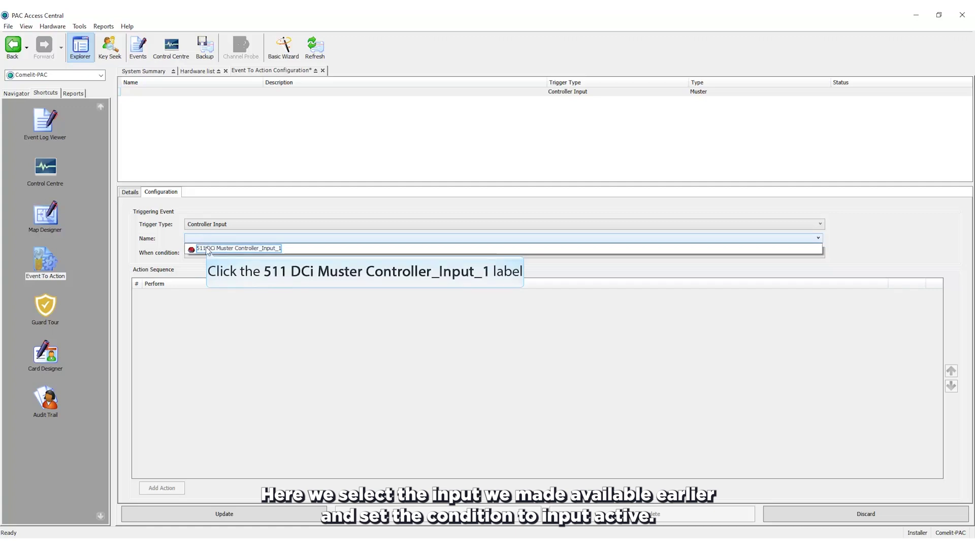
left_click(206, 247)
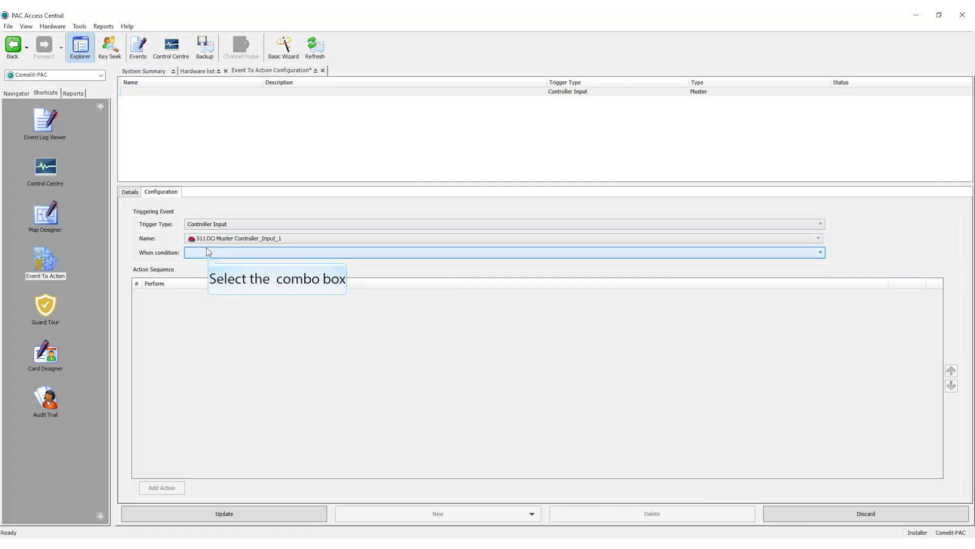
left_click(208, 254)
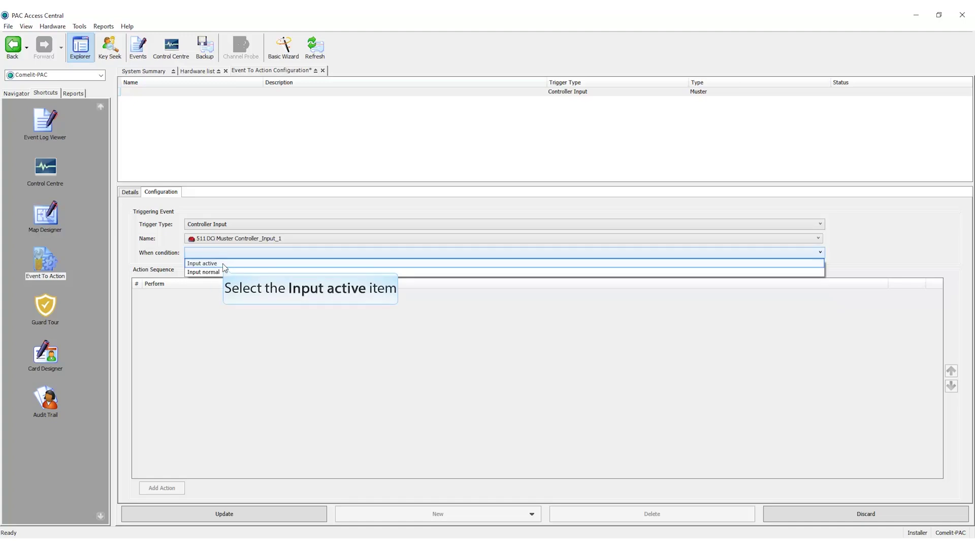
left_click(224, 264)
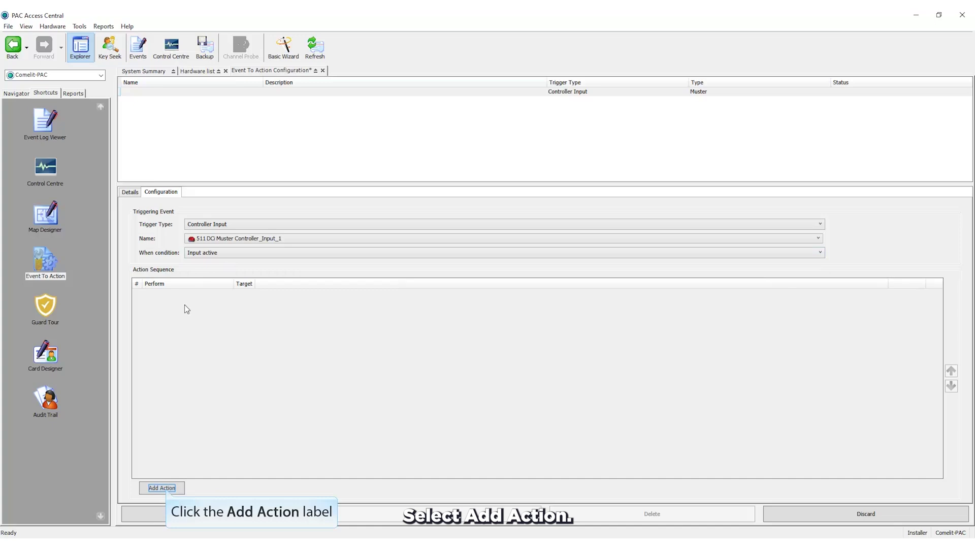
left_click(168, 486)
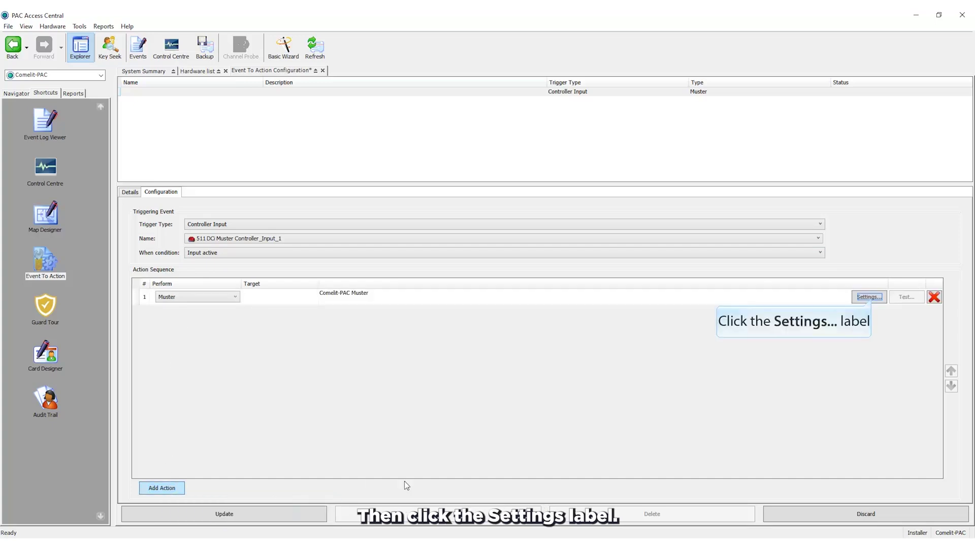
left_click(872, 298)
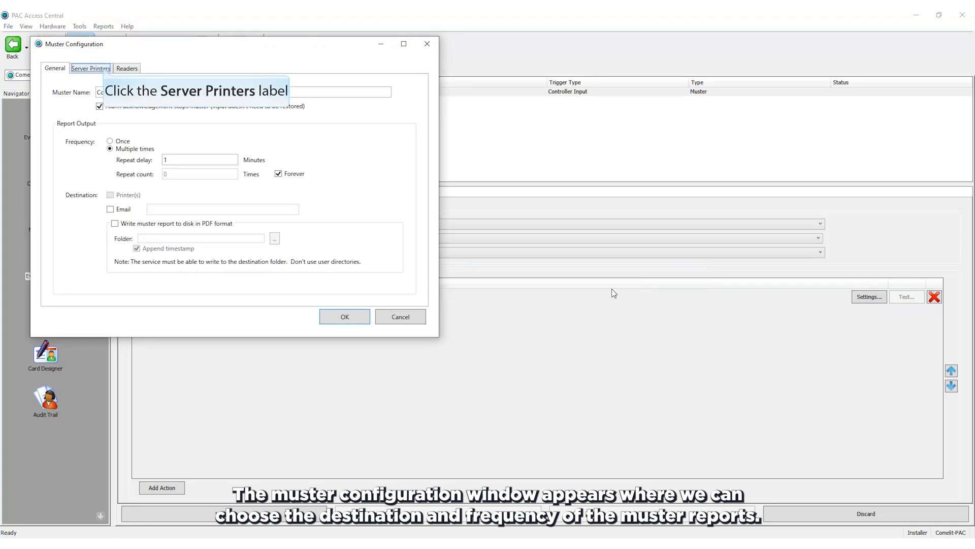
Choose Microsoft XPS Document Writer in the Server Printers printer list.
left_click(103, 70)
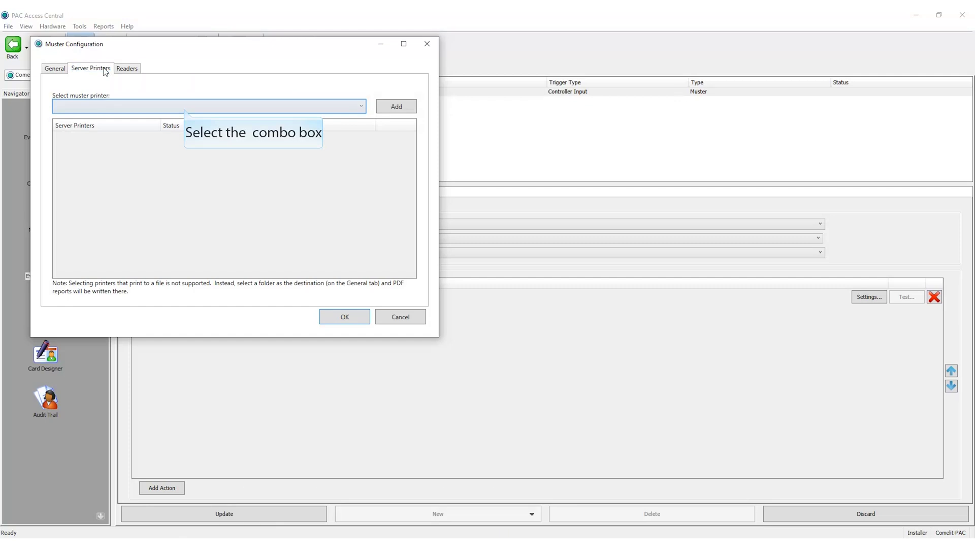
left_click(184, 108)
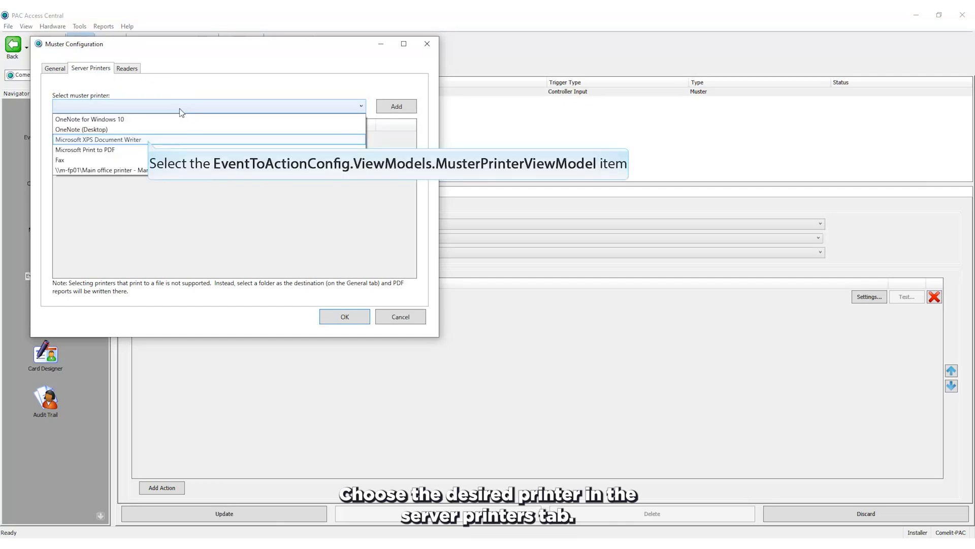
left_click(148, 140)
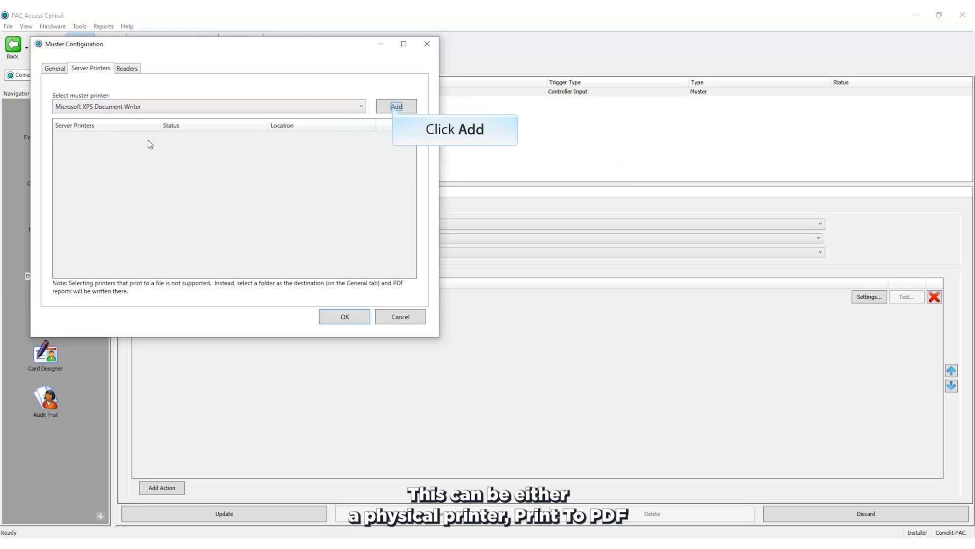
Add the XPS printer as a muster printer, tick reader 511 DCi Muster Controller_Door_1 (1), and confirm with OK.
left_click(396, 107)
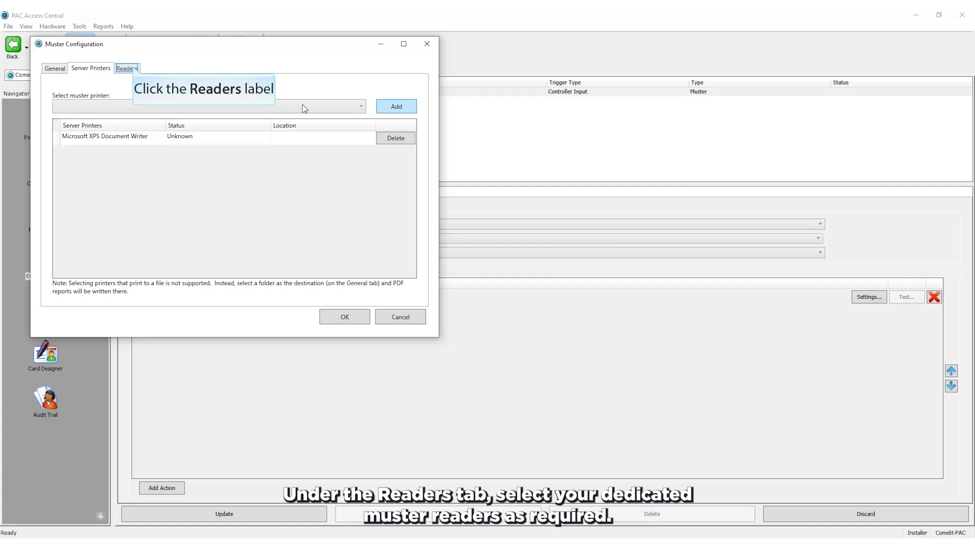
left_click(134, 69)
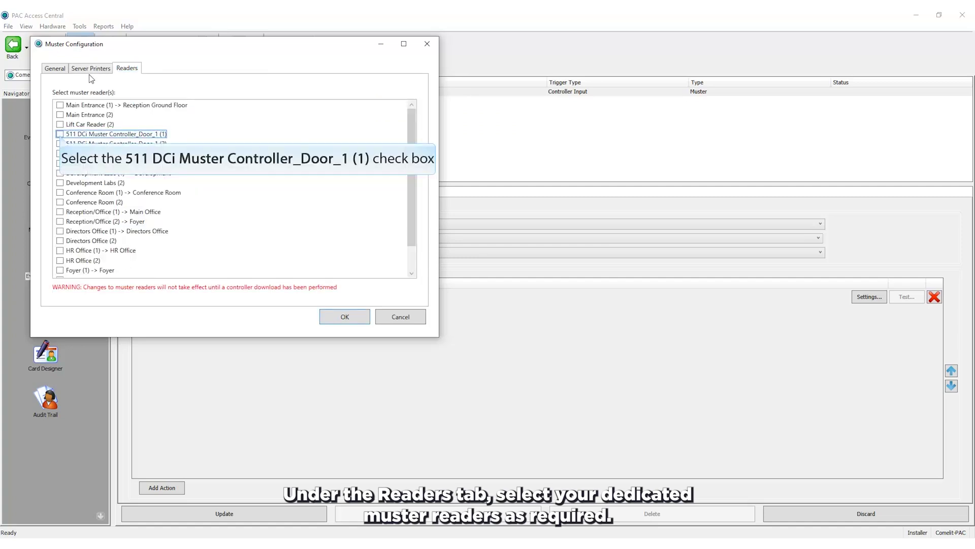
left_click(60, 134)
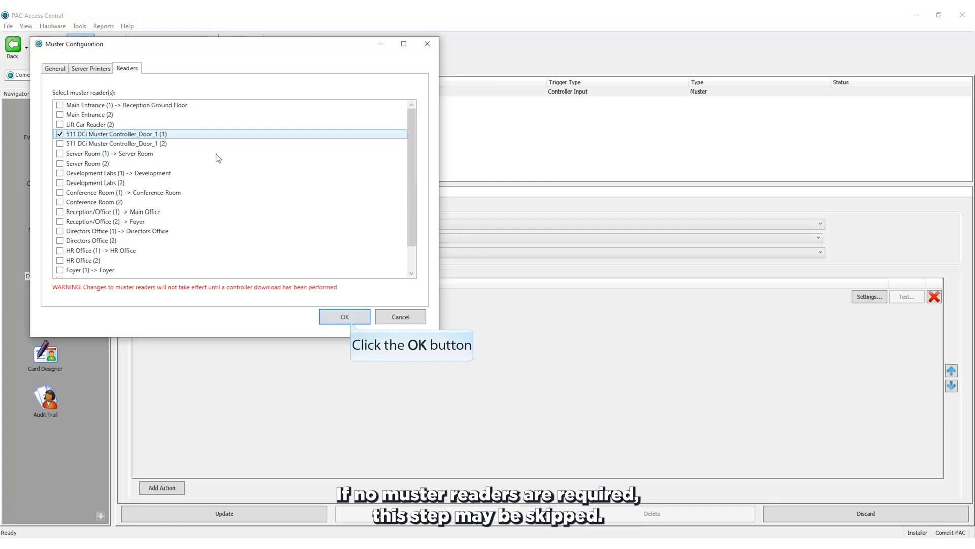
left_click(351, 320)
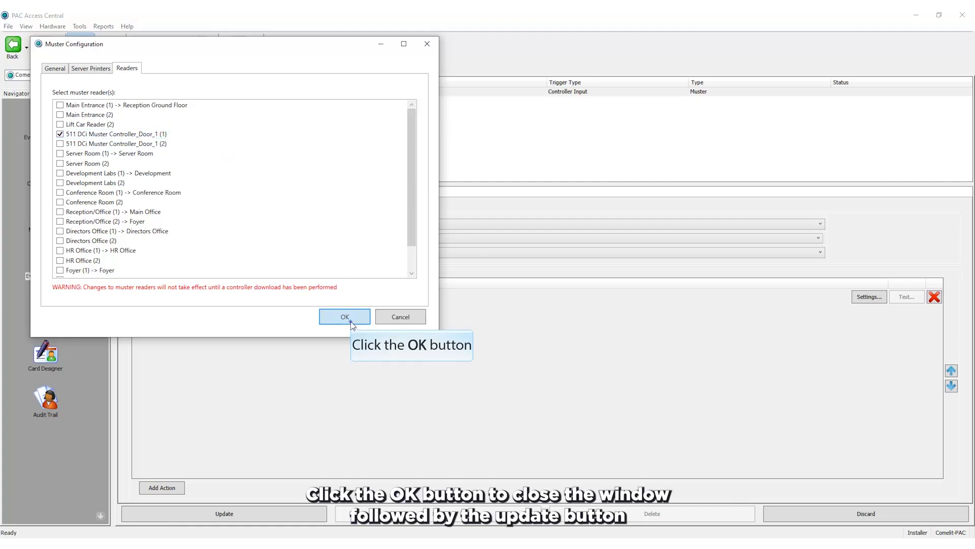
left_click(352, 321)
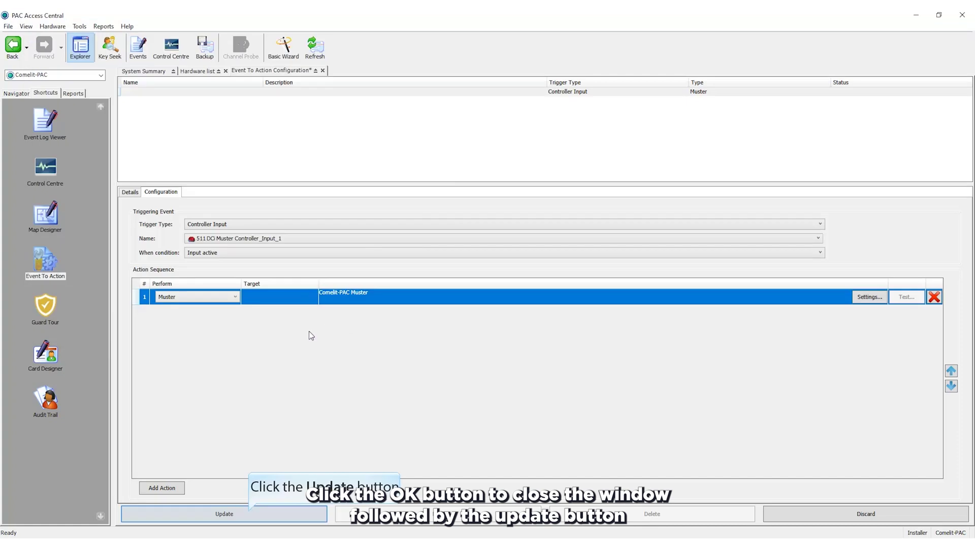
Save the Muster event-to-action with Update.
left_click(249, 513)
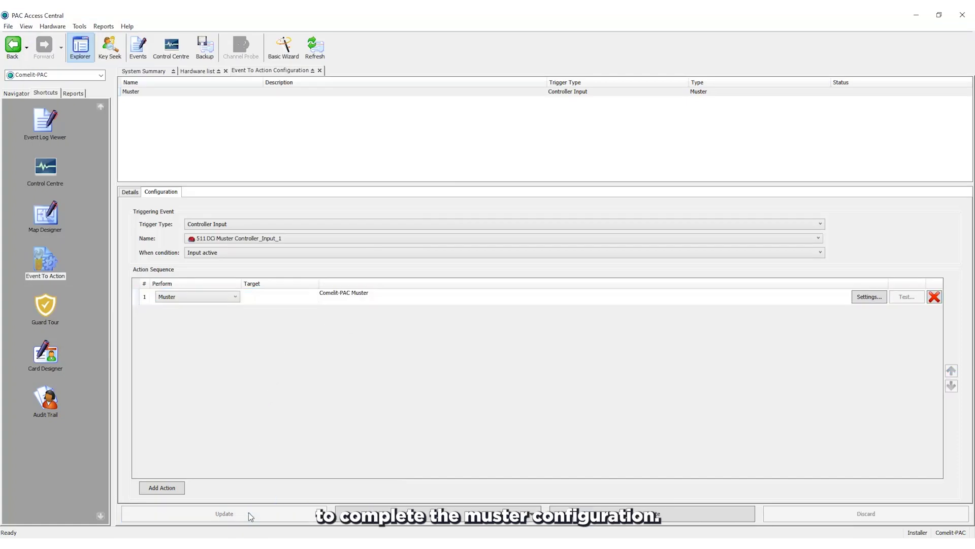